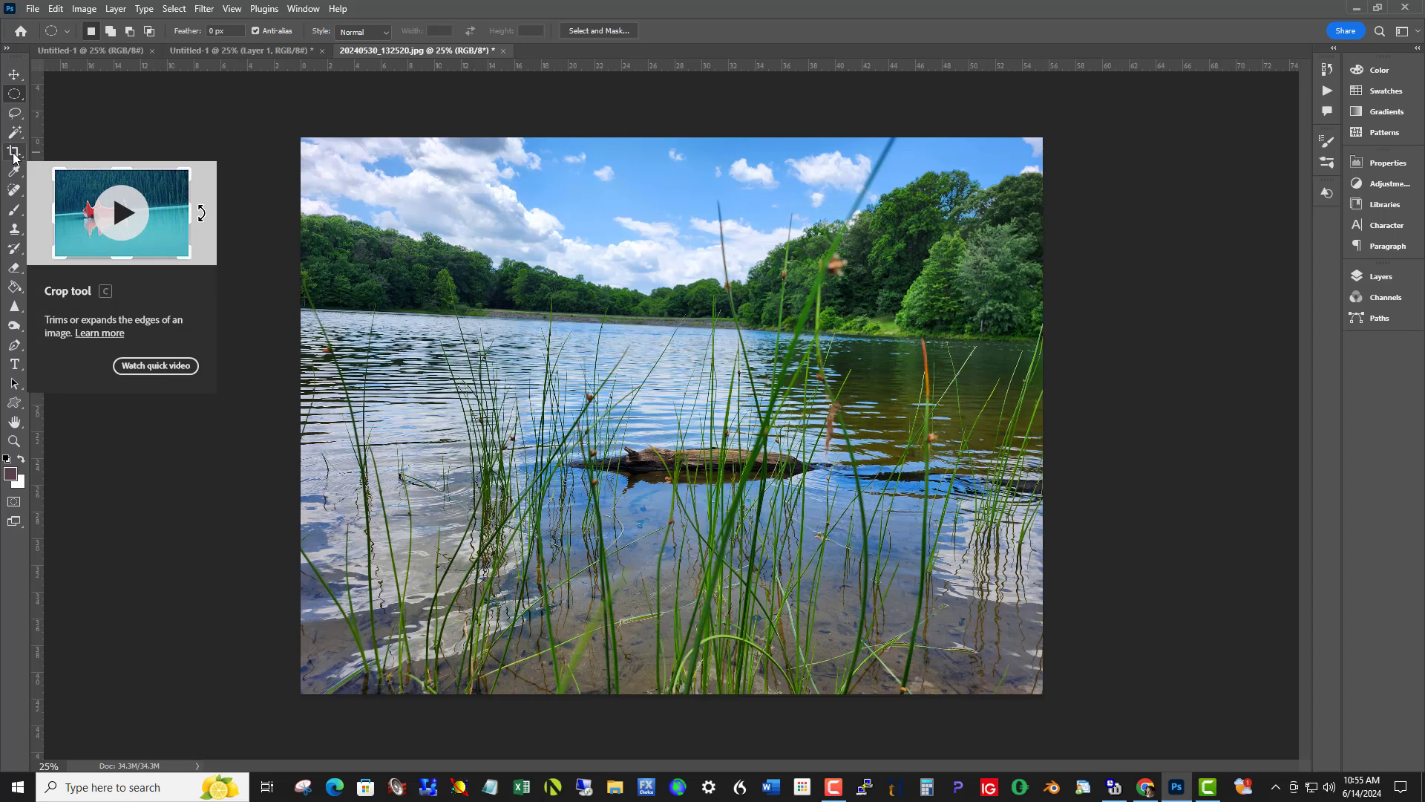
# - Rotate the photo slightly counterclockwise with the Crop tool to level the lake's horizon, and apply the crop
pyautogui.click(15, 152)
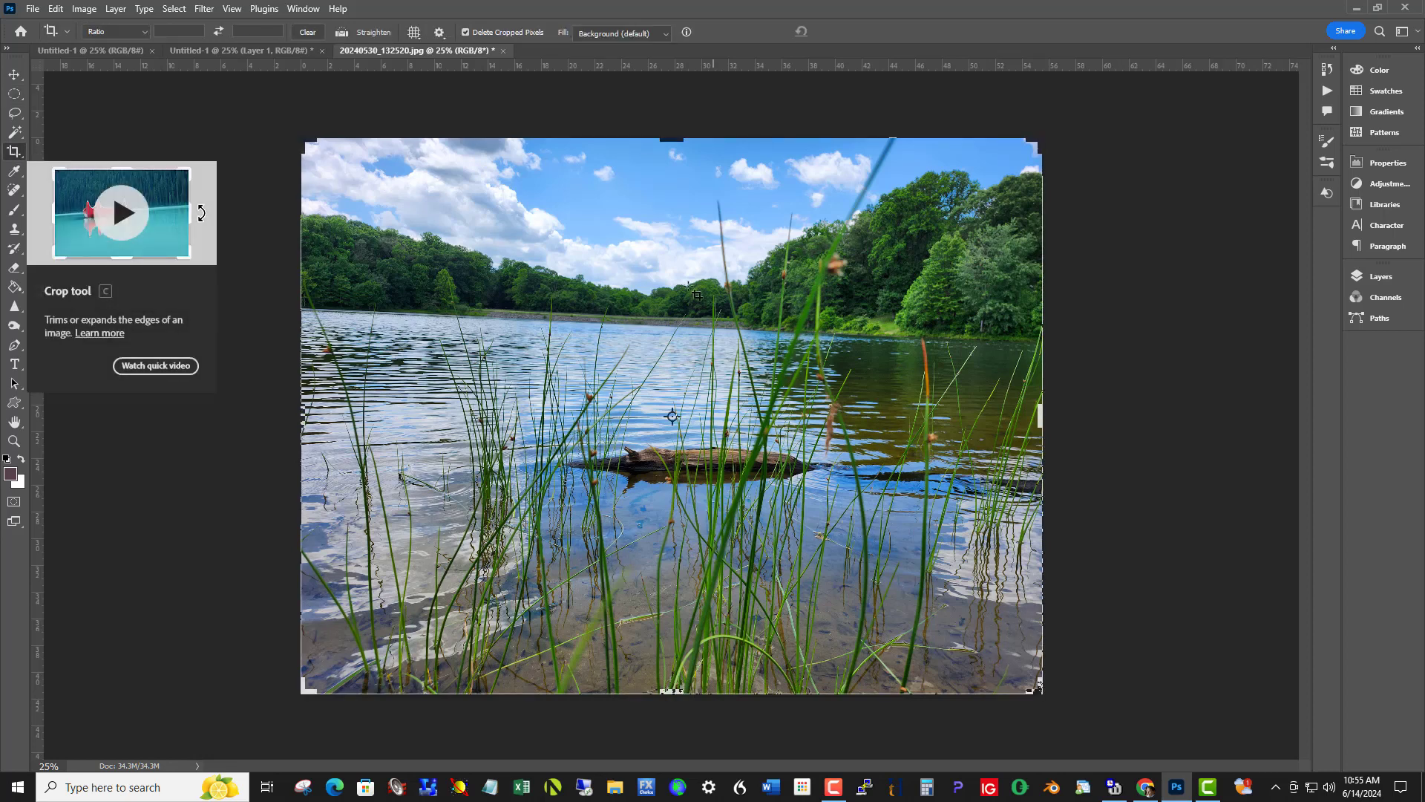
pyautogui.click(674, 369)
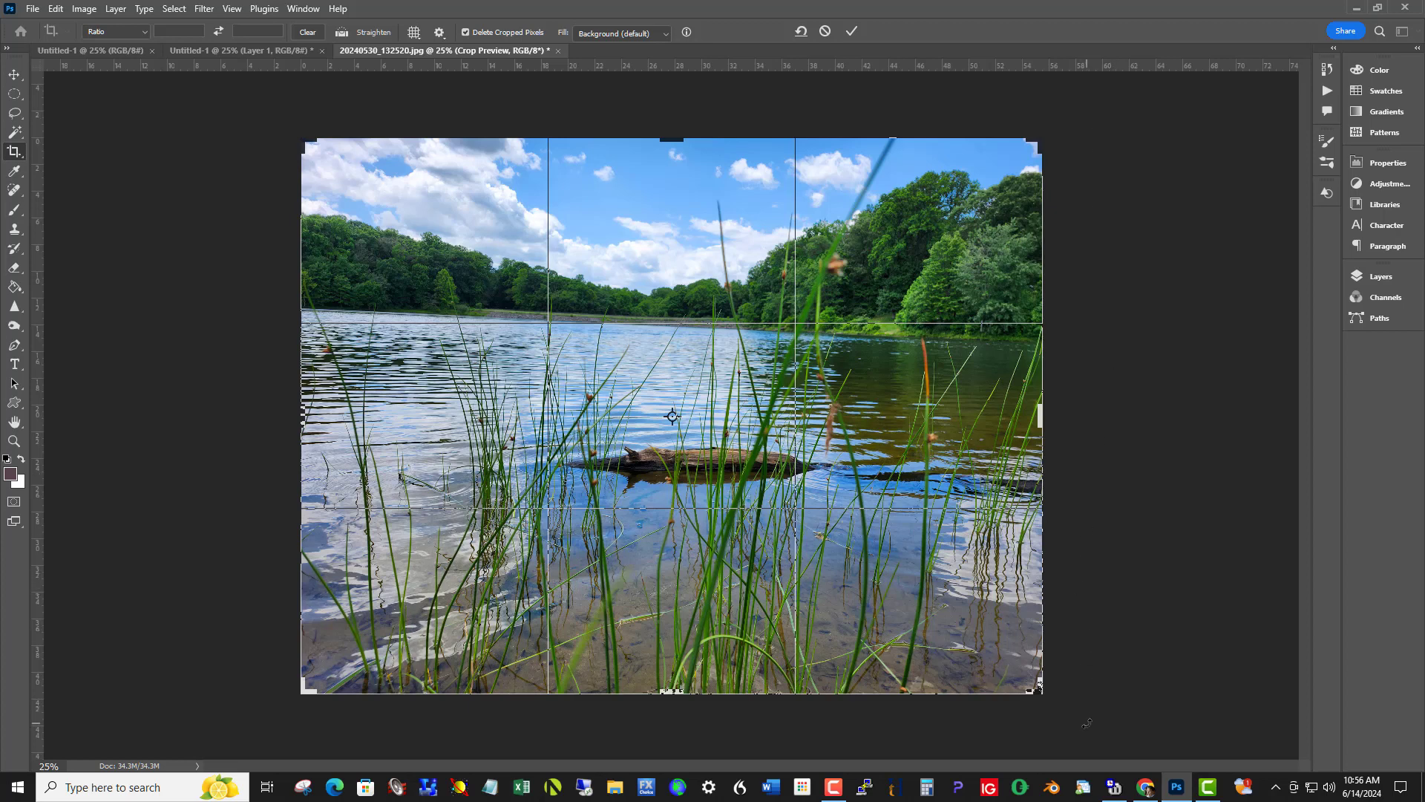
pyautogui.moveTo(1068, 711); pyautogui.dragTo(1084, 694)
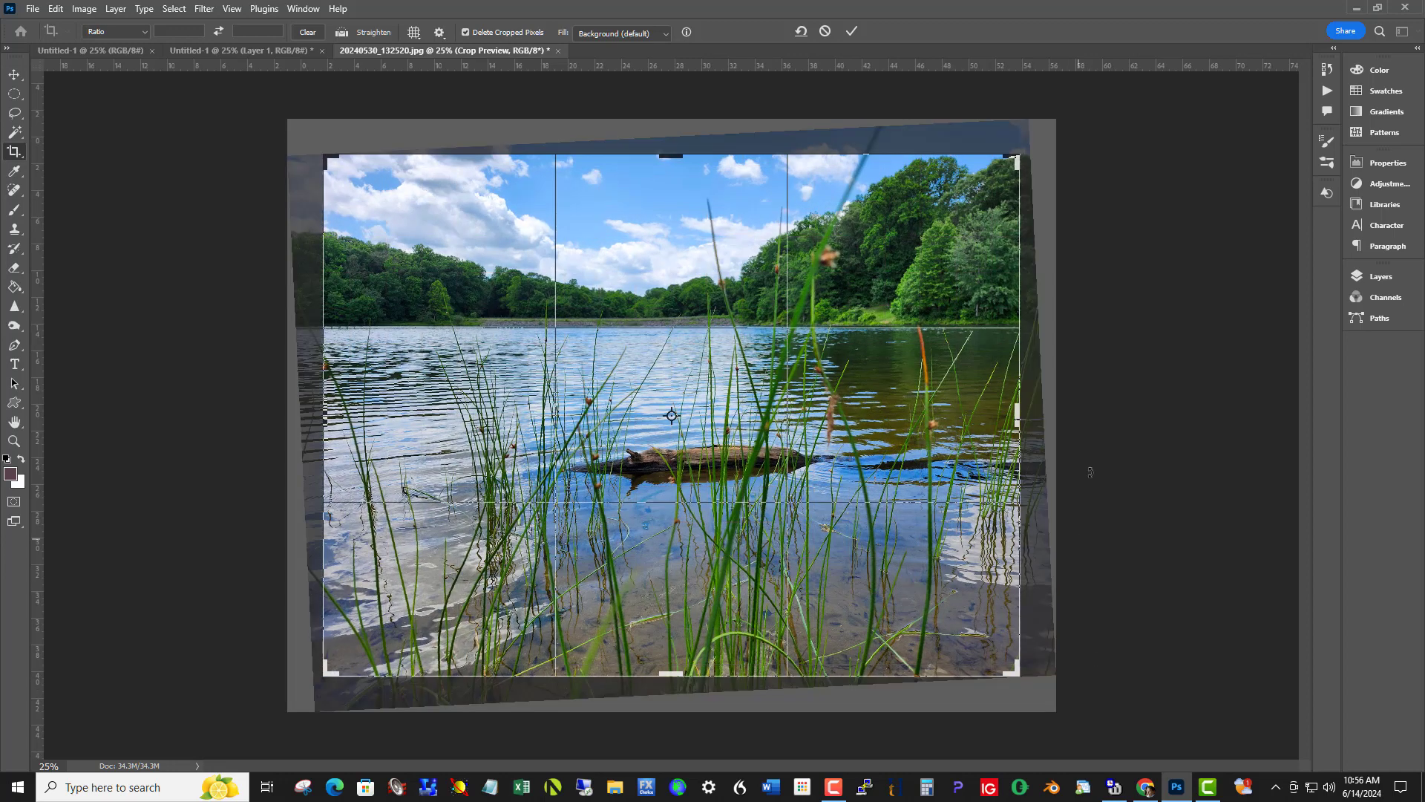
pyautogui.click(851, 33)
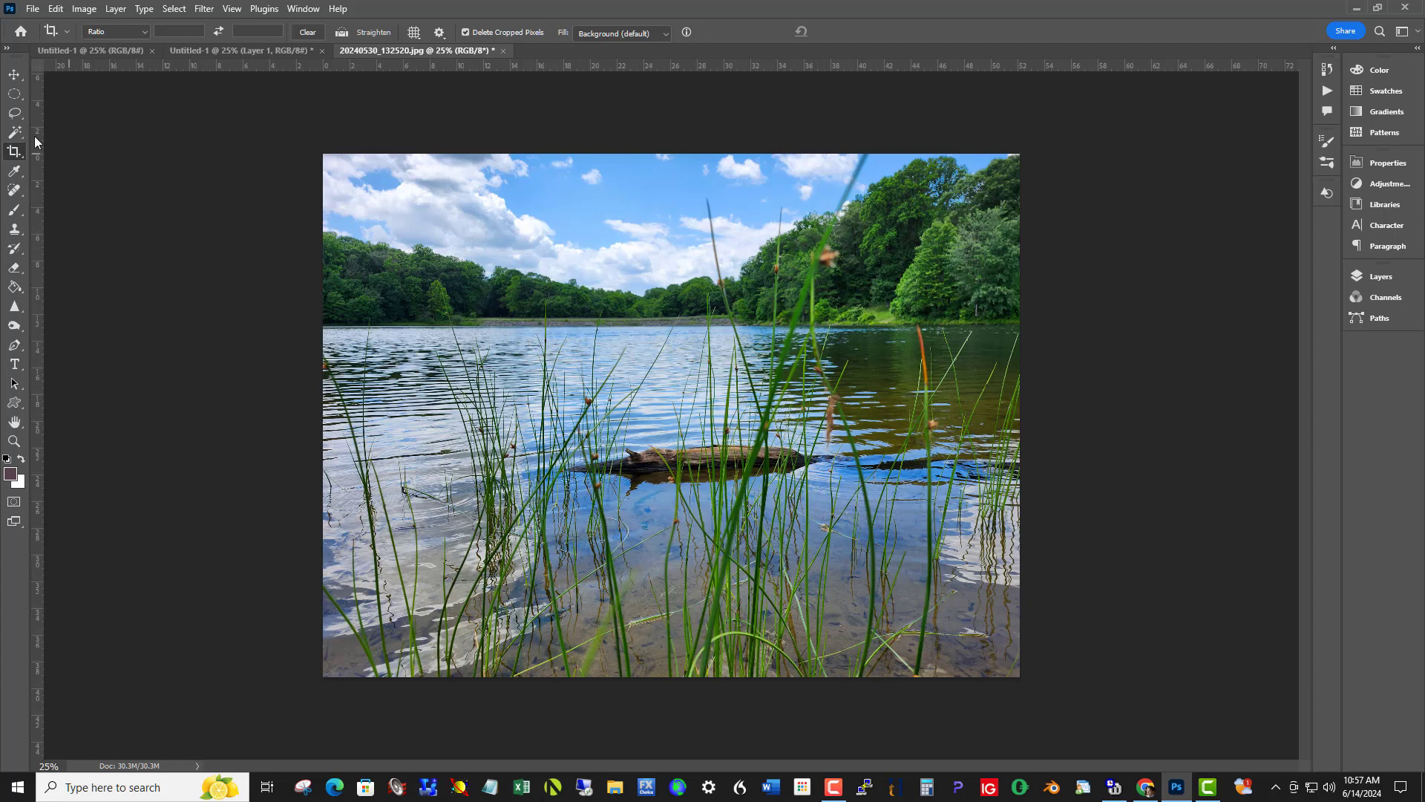
# - Draw a large elliptical selection spanning nearly the full height of the photo and reposition it around the floating log
pyautogui.rightClick(15, 95)
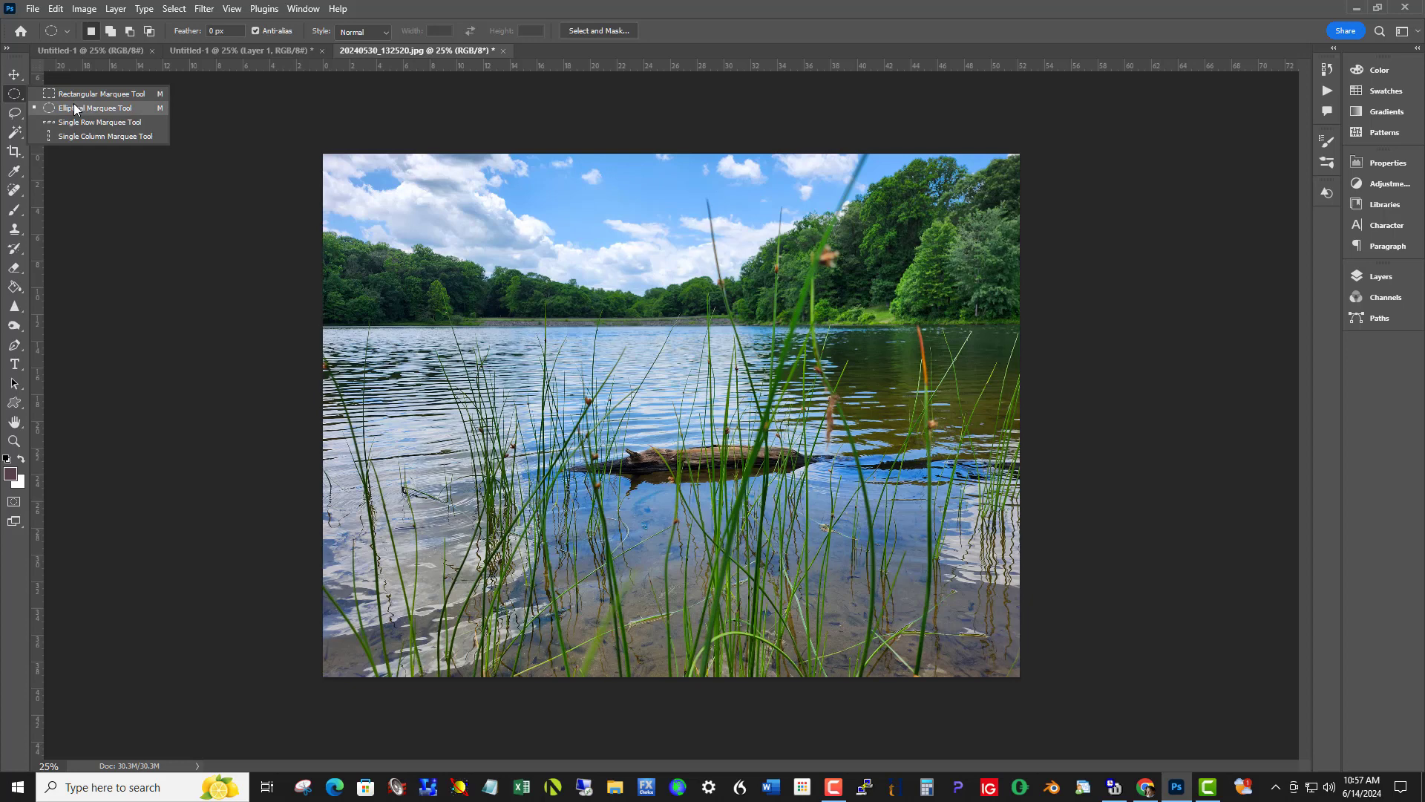
pyautogui.click(73, 108)
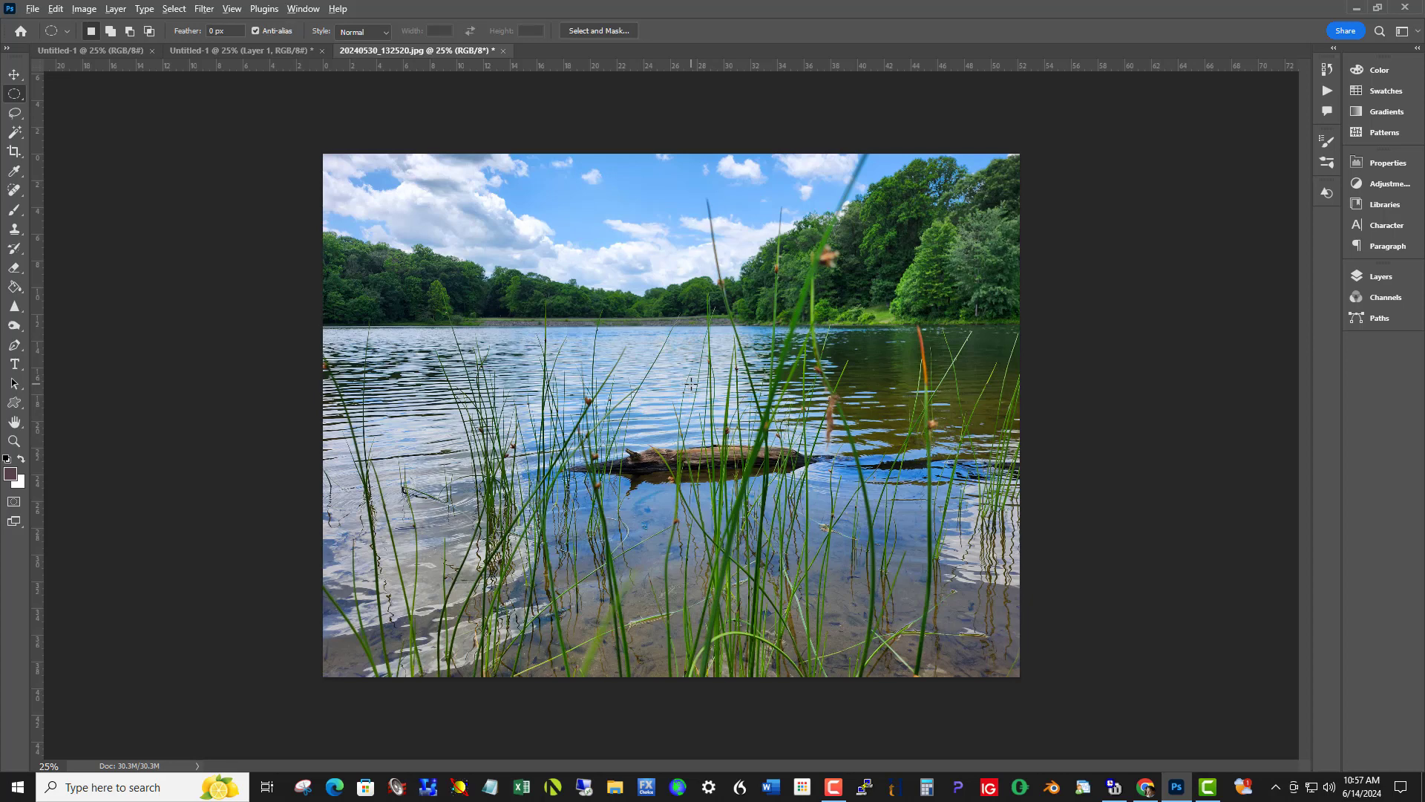
pyautogui.moveTo(690, 384); pyautogui.dragTo(984, 645)
pyautogui.moveTo(874, 451); pyautogui.dragTo(867, 484)
# - Refine the elliptical selection in Select and Mask with a feather of about 553.6 px, and invert it
pyautogui.click(592, 33)
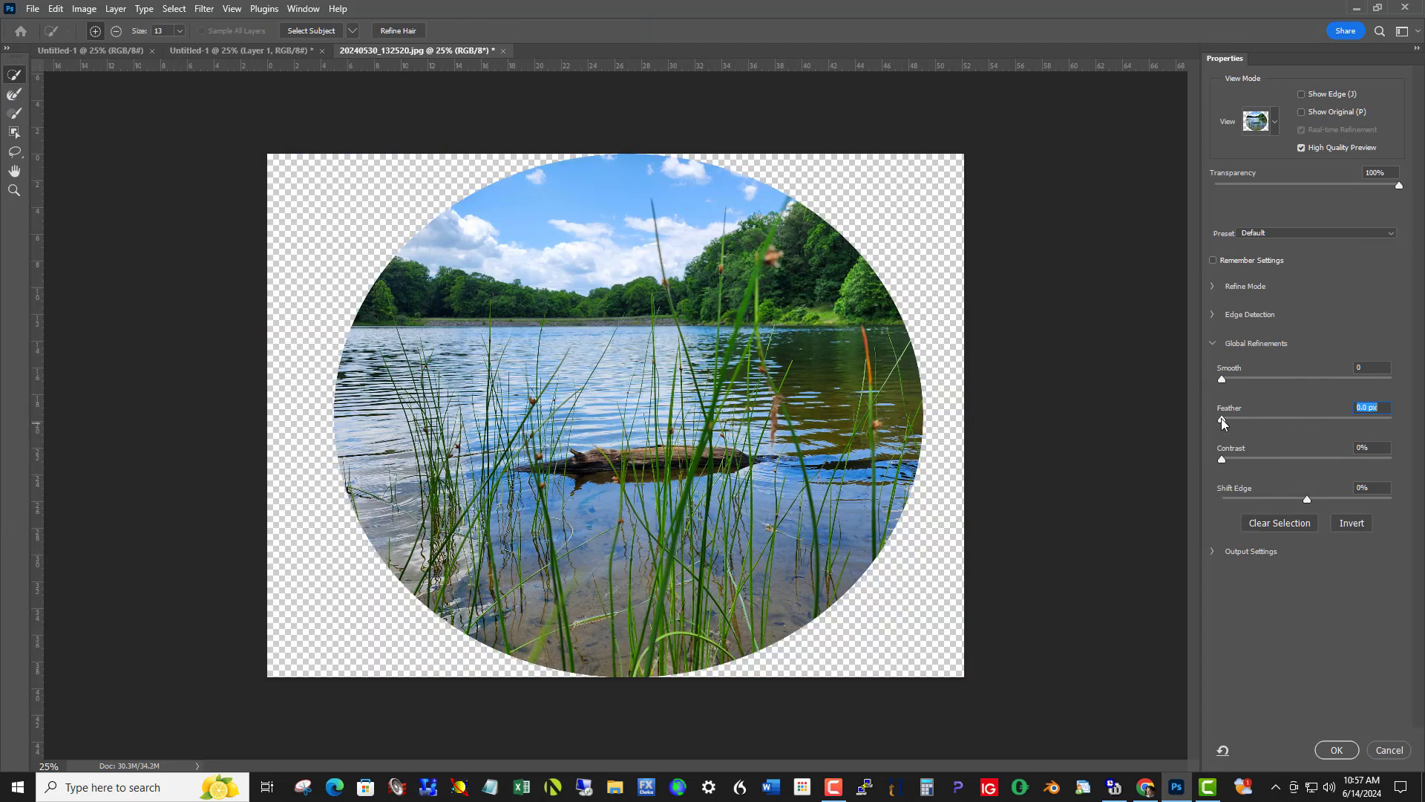
pyautogui.moveTo(1222, 419); pyautogui.dragTo(1232, 419)
pyautogui.moveTo(1336, 420); pyautogui.dragTo(1356, 421)
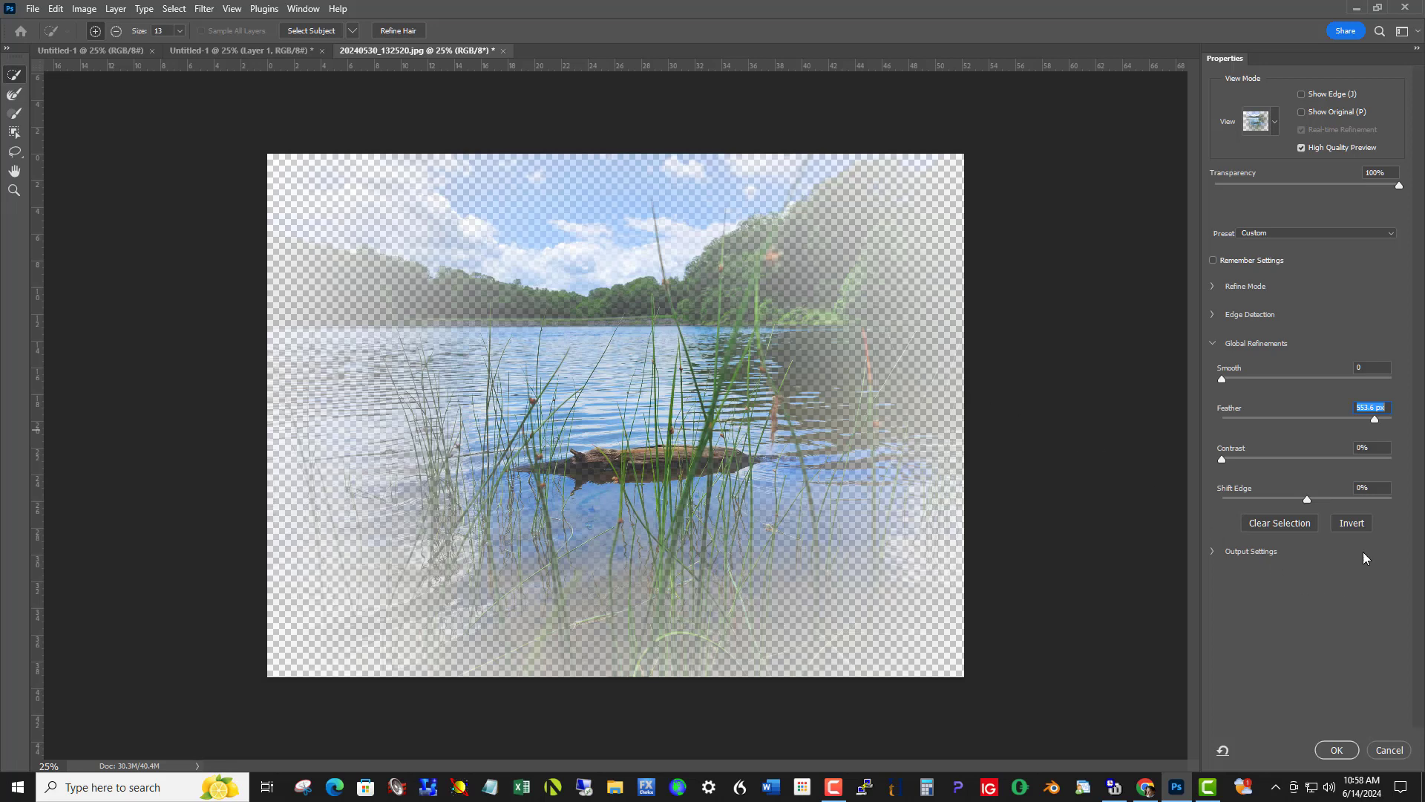
pyautogui.click(1351, 524)
pyautogui.click(1338, 750)
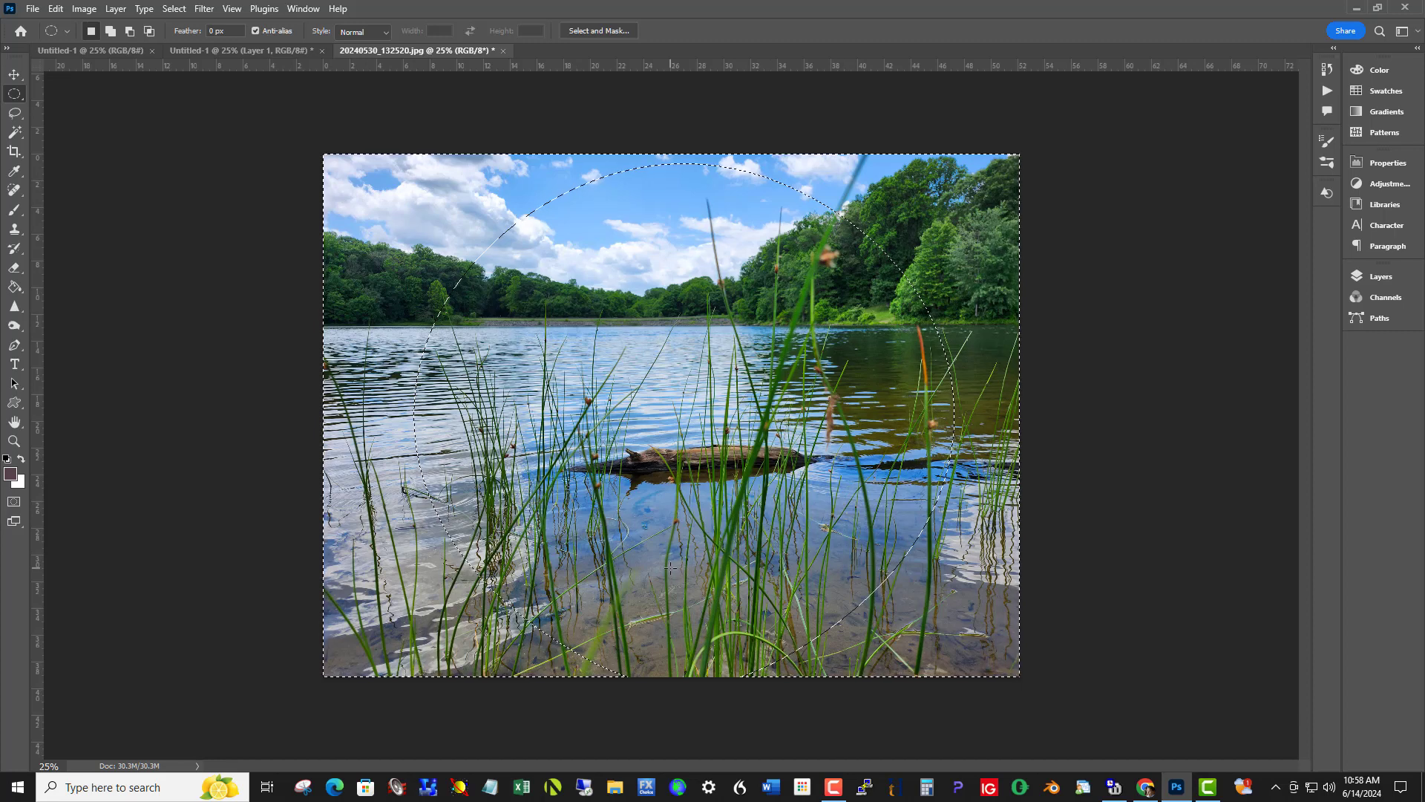
# - Hide the selection outline and darken the selected outer area with a Brightness/Contrast adjustment at brightness -32
pyautogui.hotkey('ctrl', 'd')
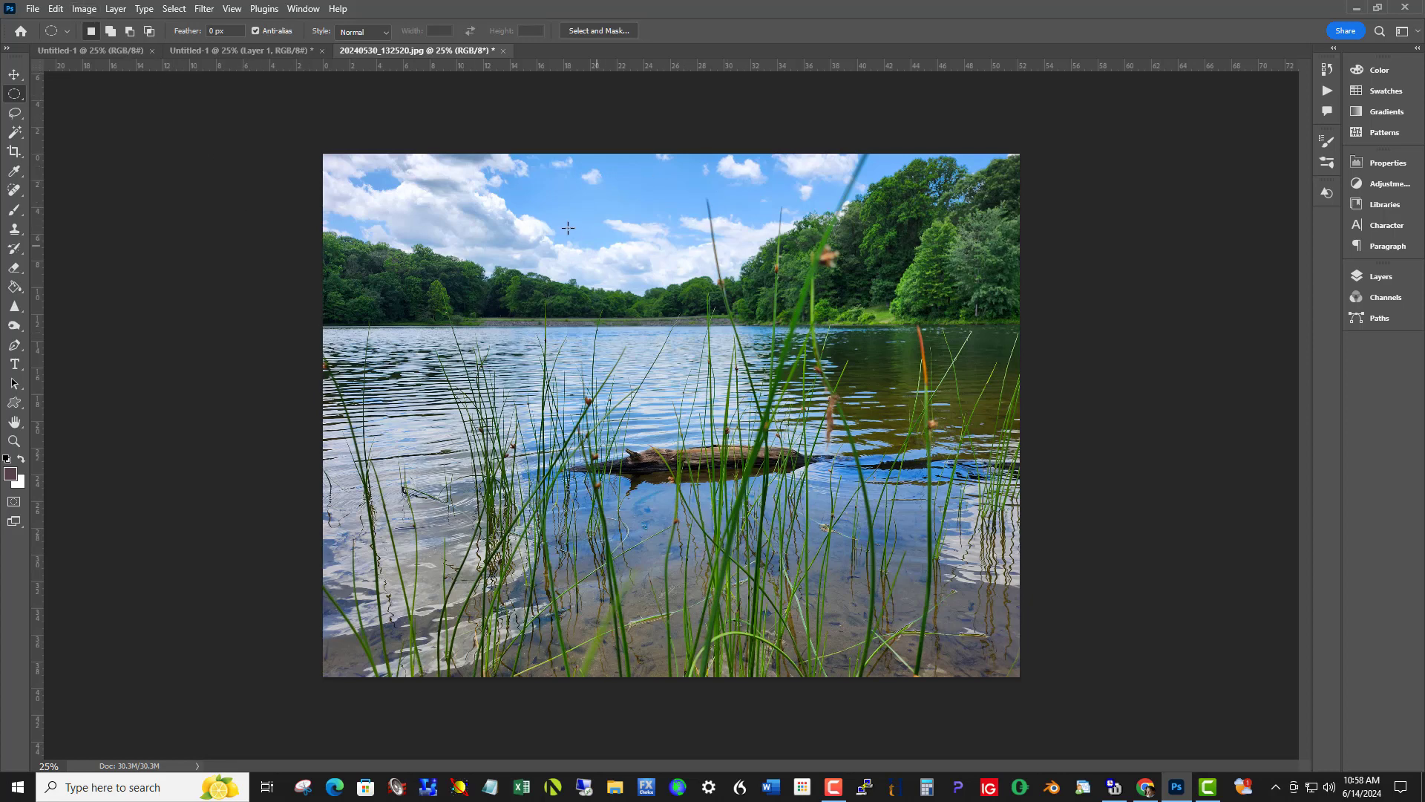
pyautogui.click(84, 9)
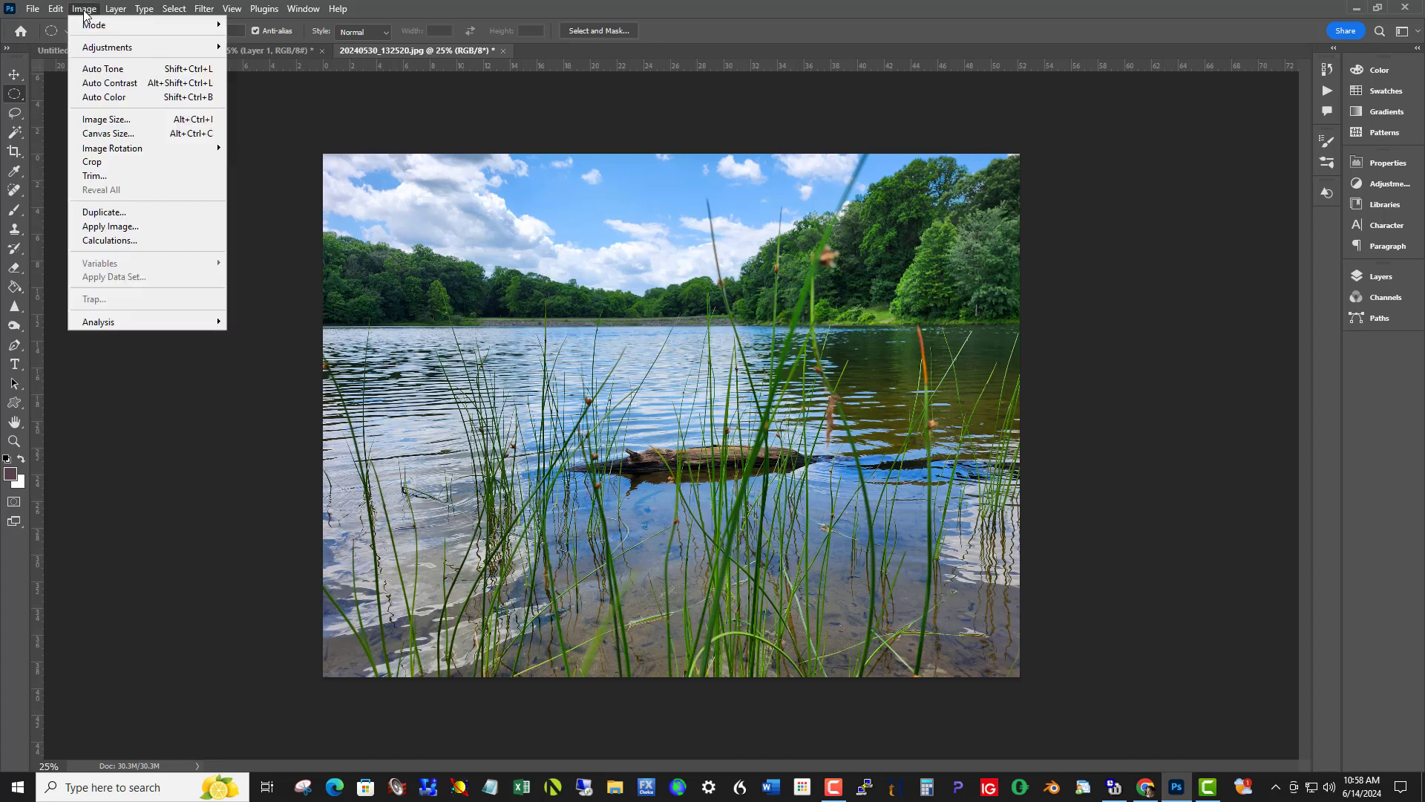
pyautogui.moveTo(158, 53)
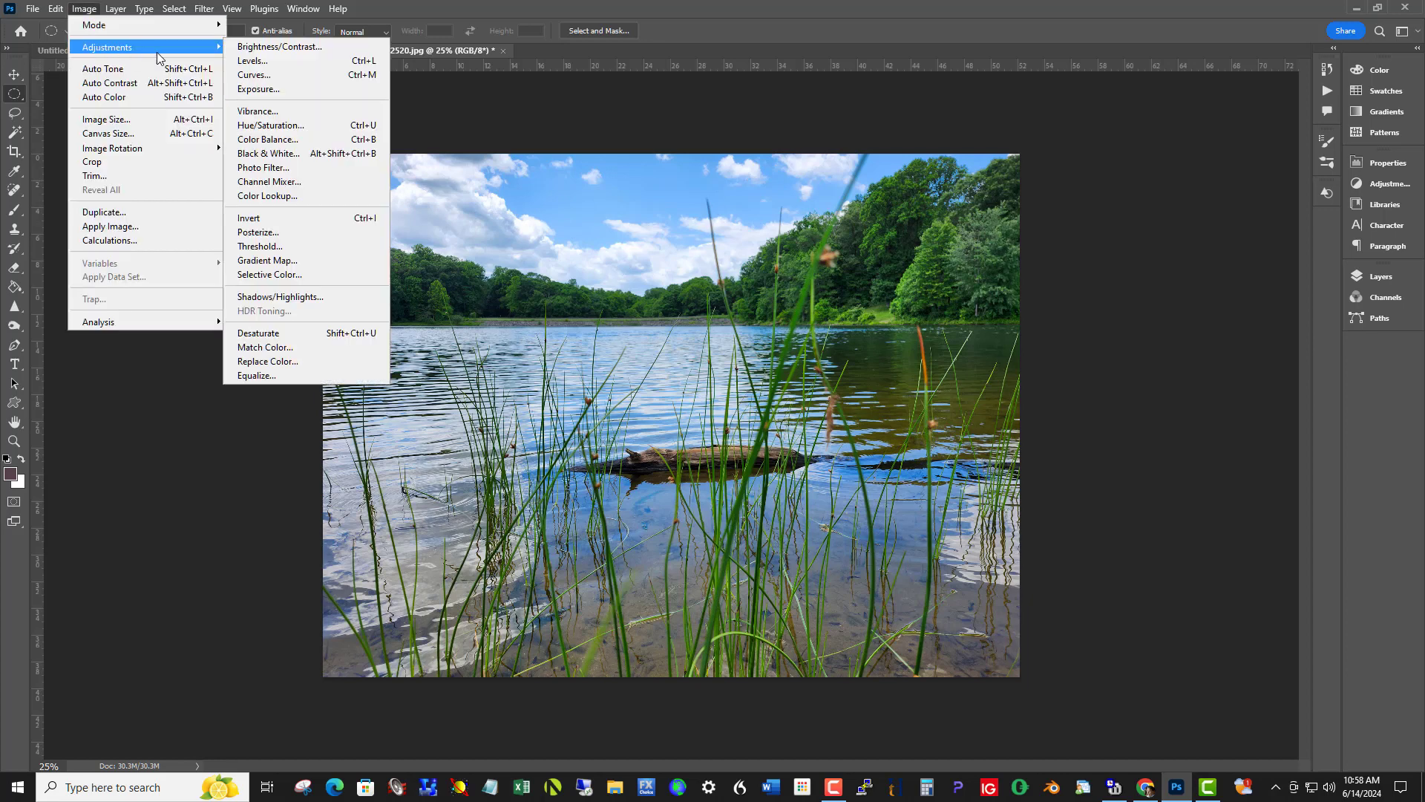
pyautogui.click(262, 49)
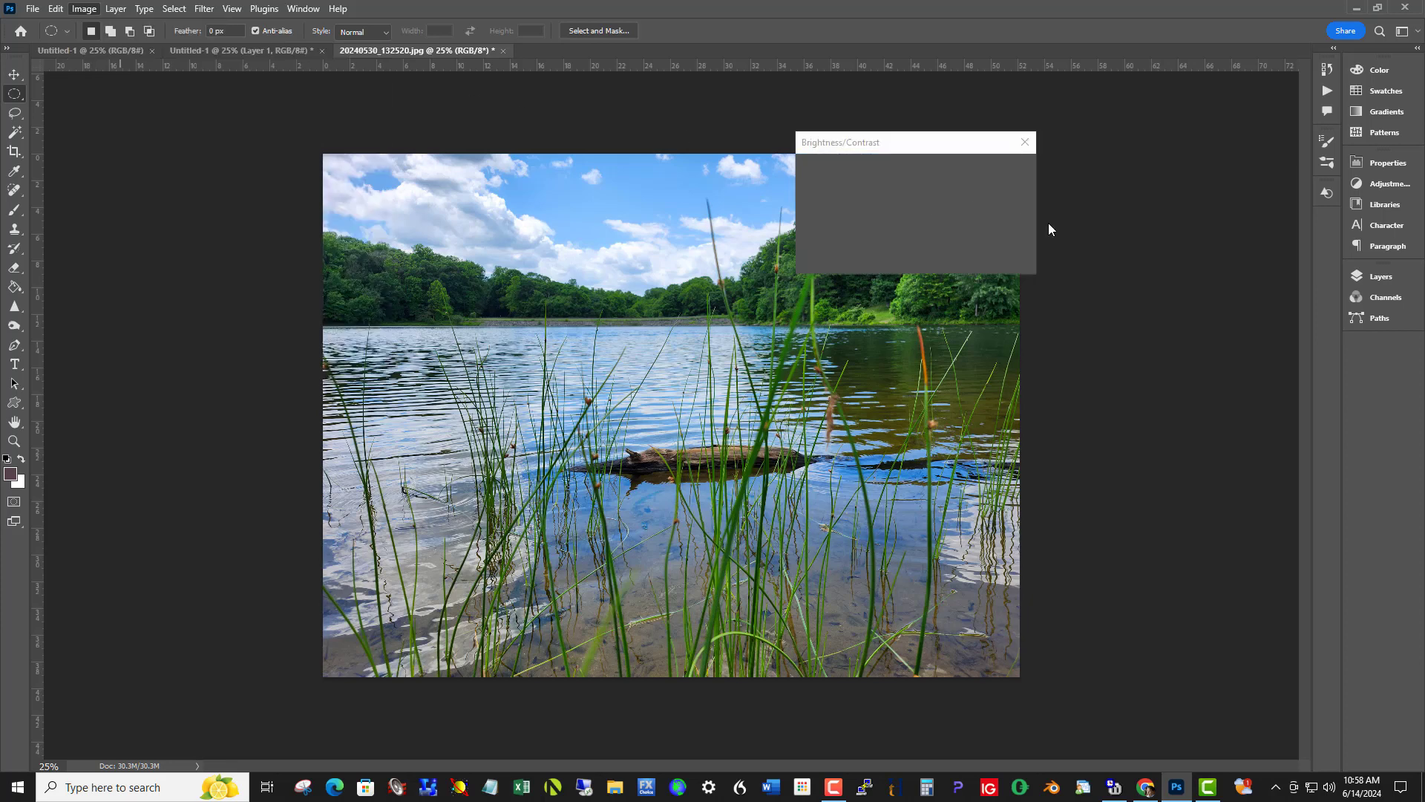
pyautogui.moveTo(924, 147); pyautogui.dragTo(1177, 122)
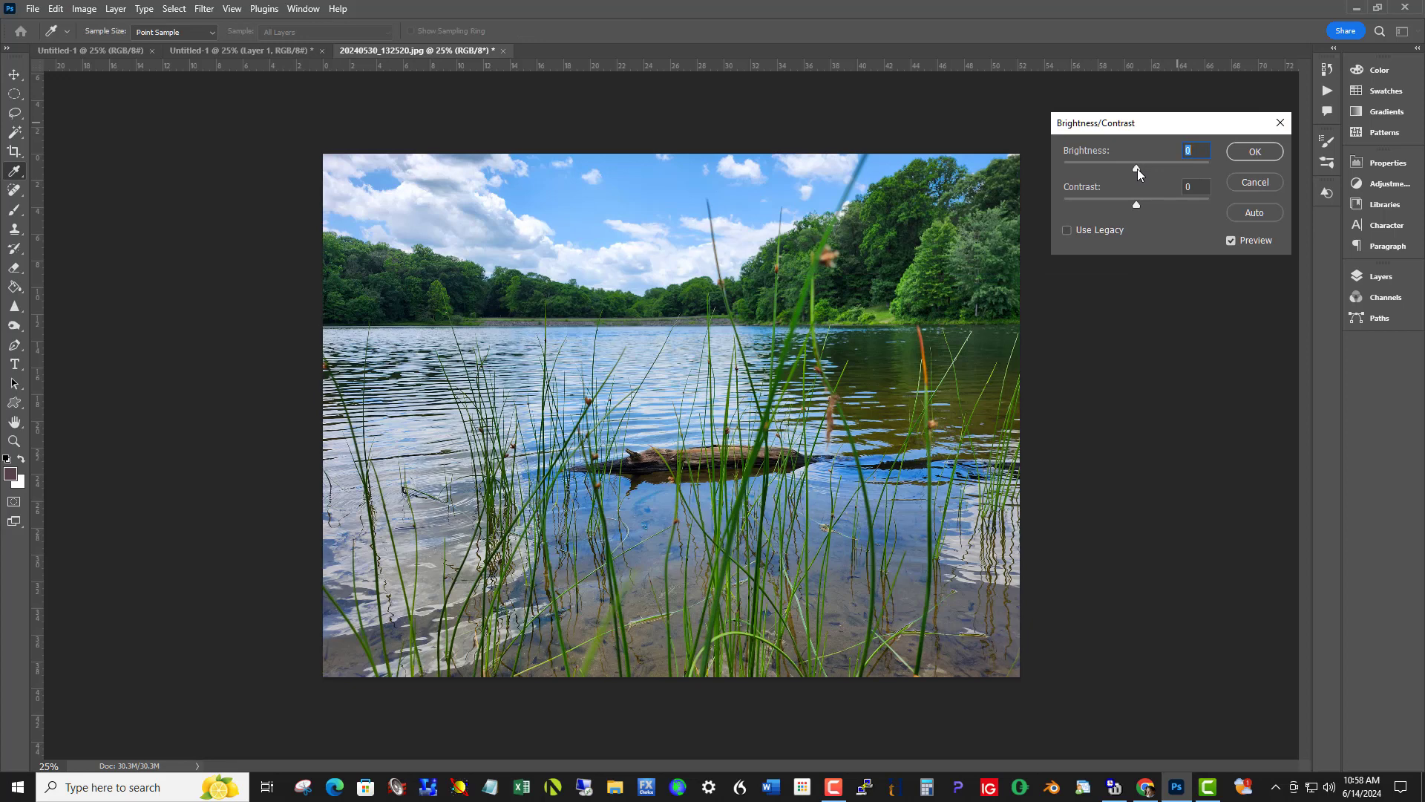
pyautogui.moveTo(1137, 168); pyautogui.dragTo(1122, 171)
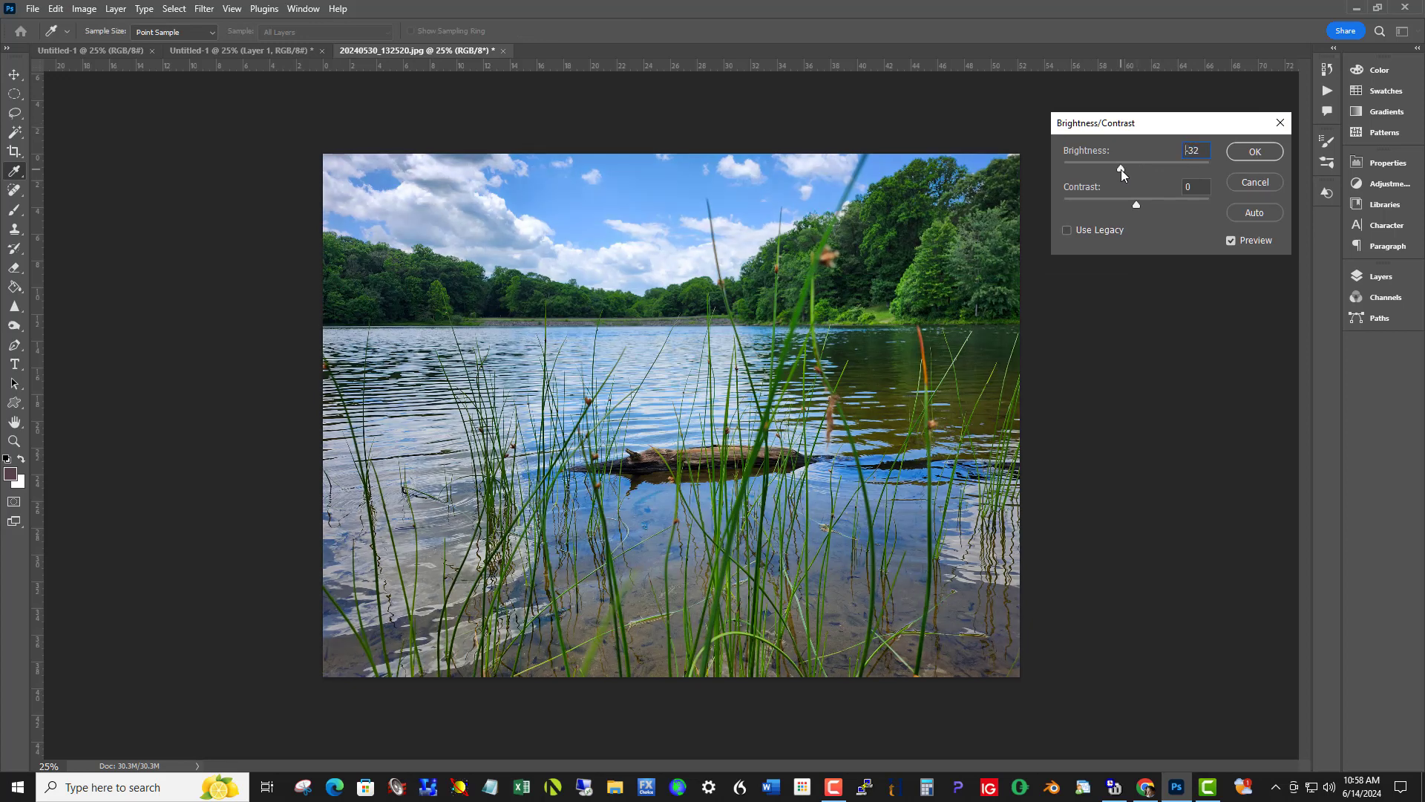
pyautogui.moveTo(1121, 170); pyautogui.dragTo(1121, 169)
pyautogui.click(1244, 156)
pyautogui.press('m')
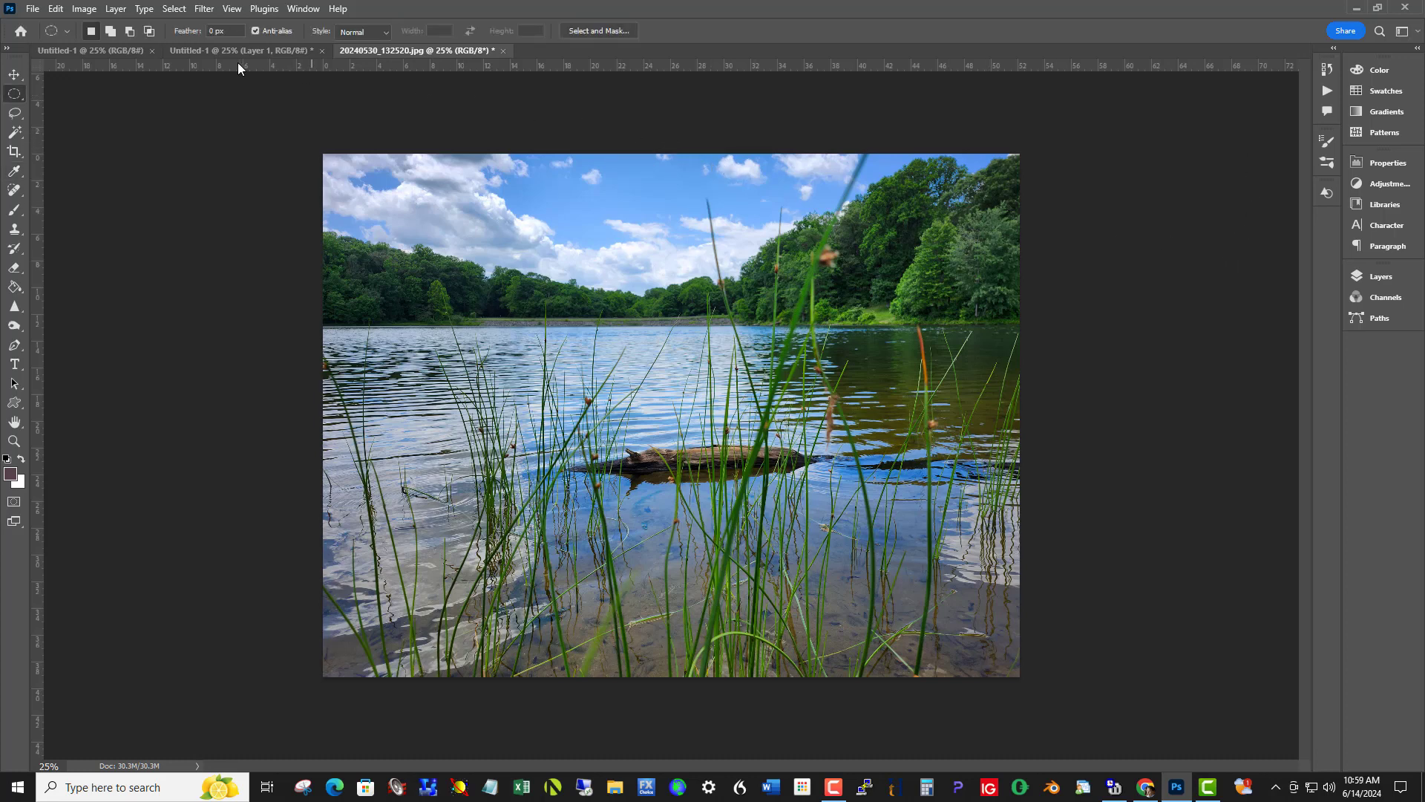
# - Invert the selection to target the central ellipse, and hide its outline
pyautogui.click(175, 9)
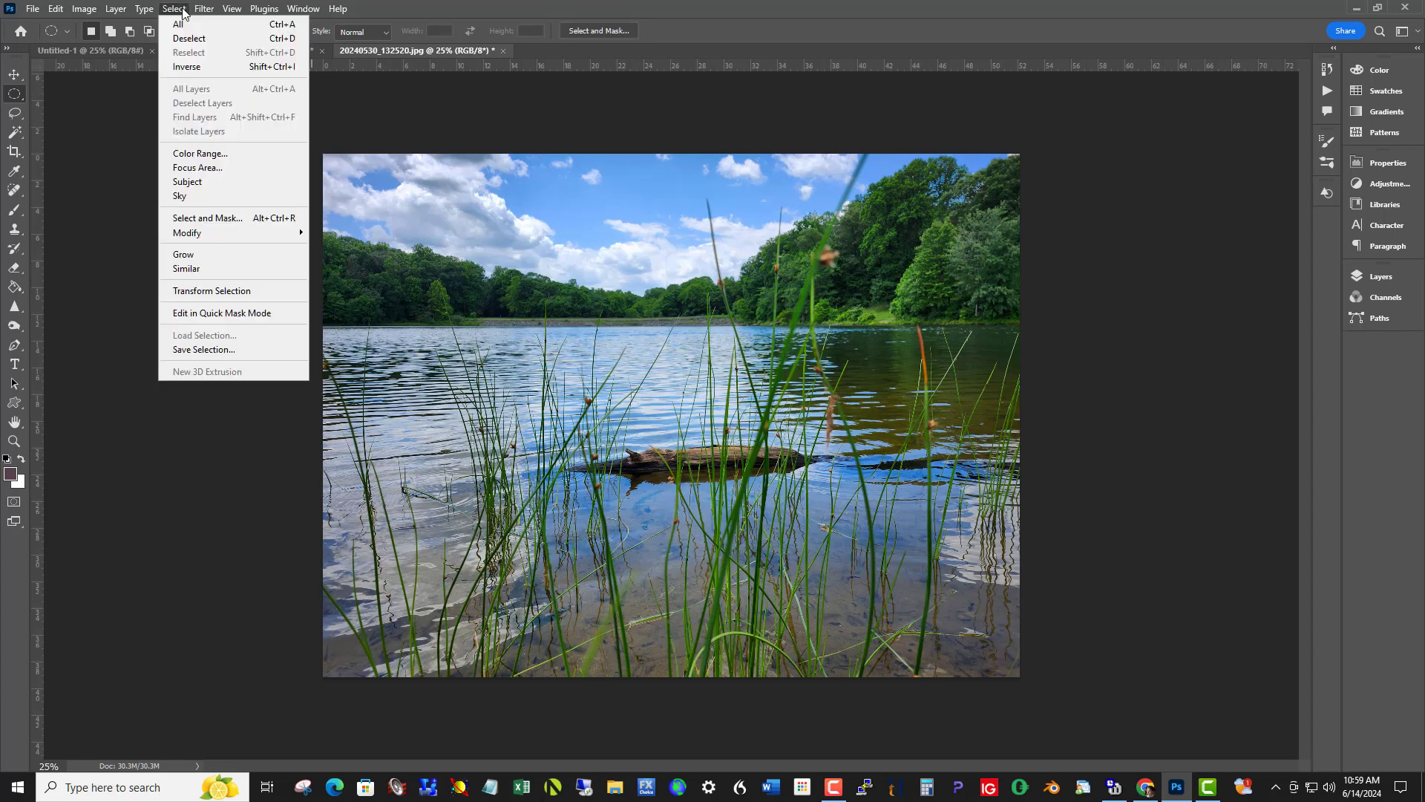
pyautogui.click(276, 69)
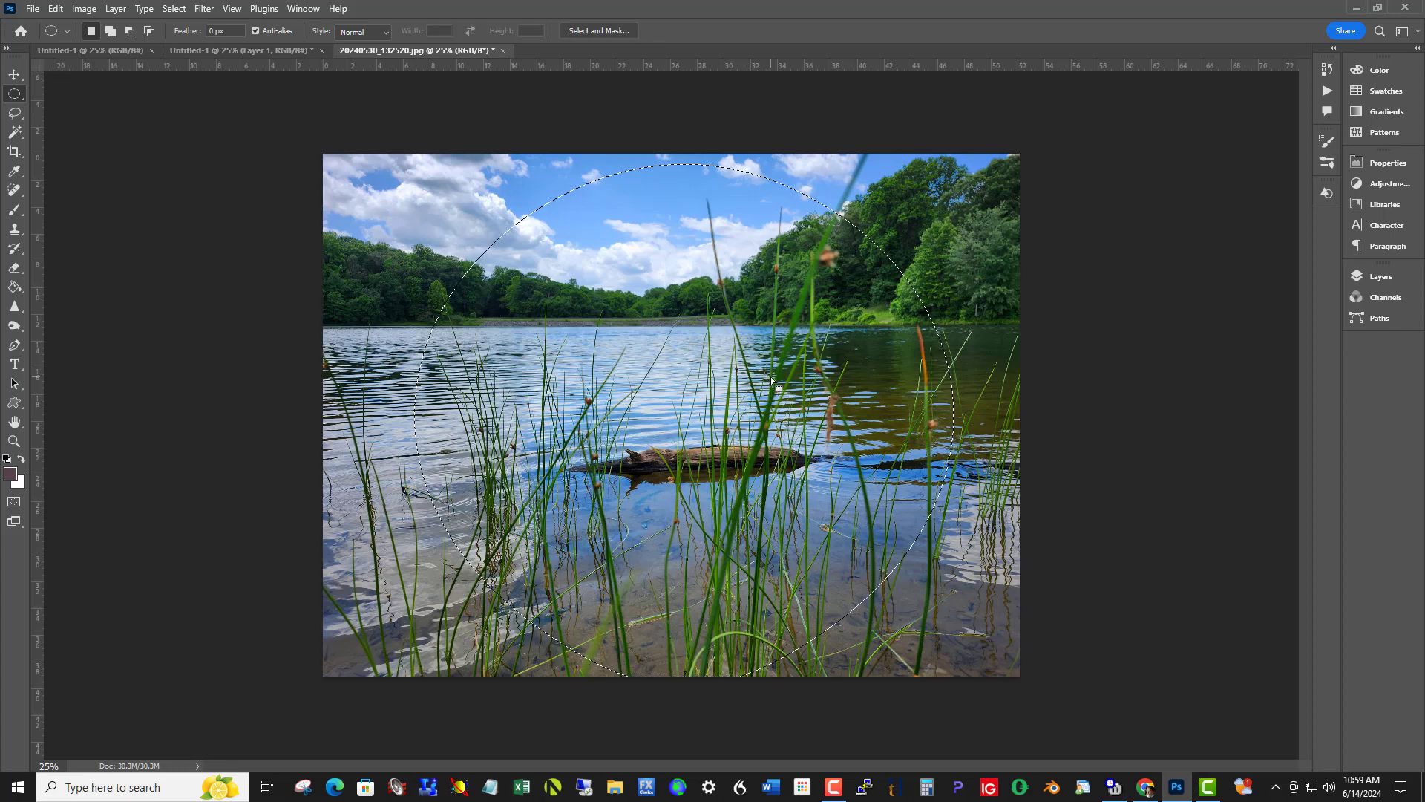
pyautogui.hotkey('ctrl', 'd')
# - Brighten the central area with a Levels adjustment, setting the midtone input level to 1.27
pyautogui.click(86, 10)
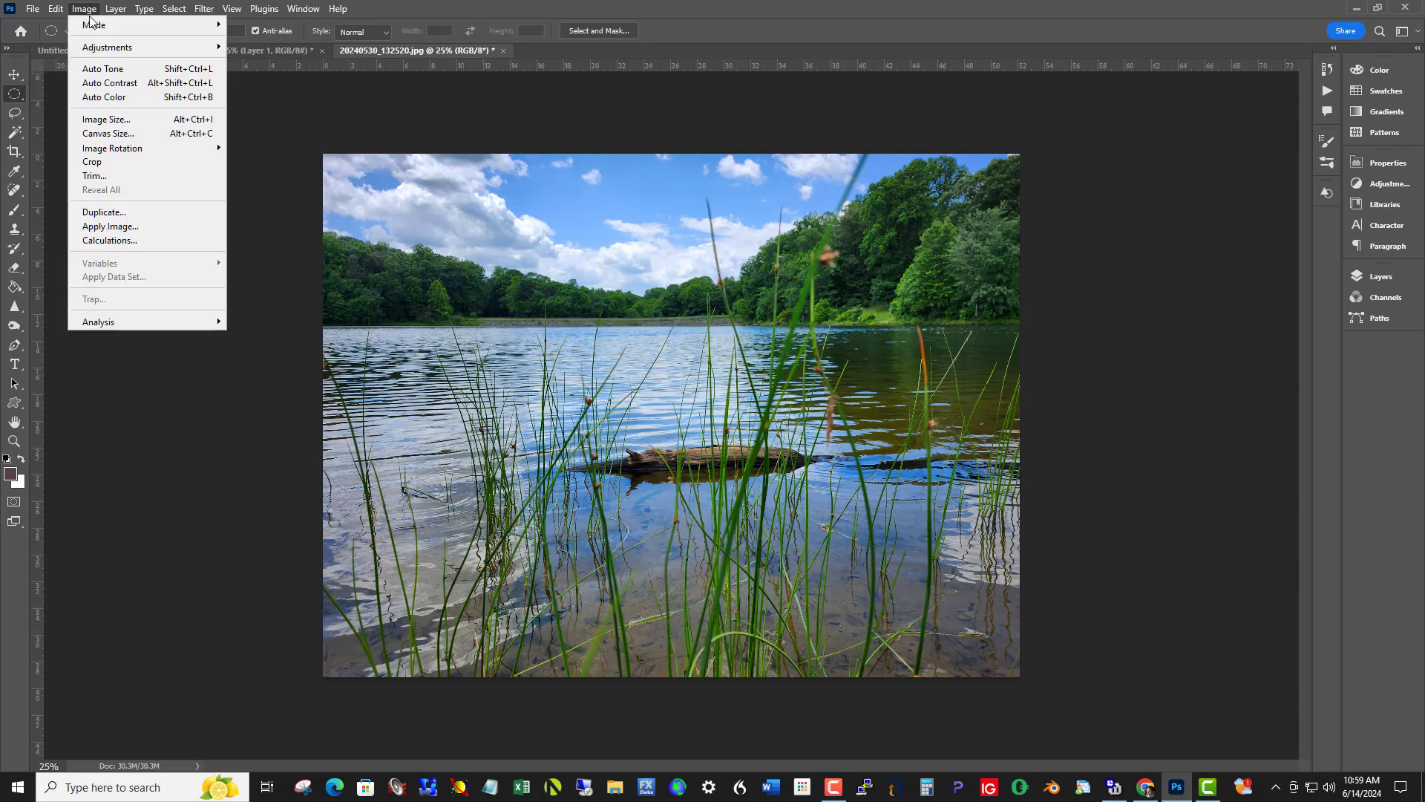
pyautogui.moveTo(108, 48)
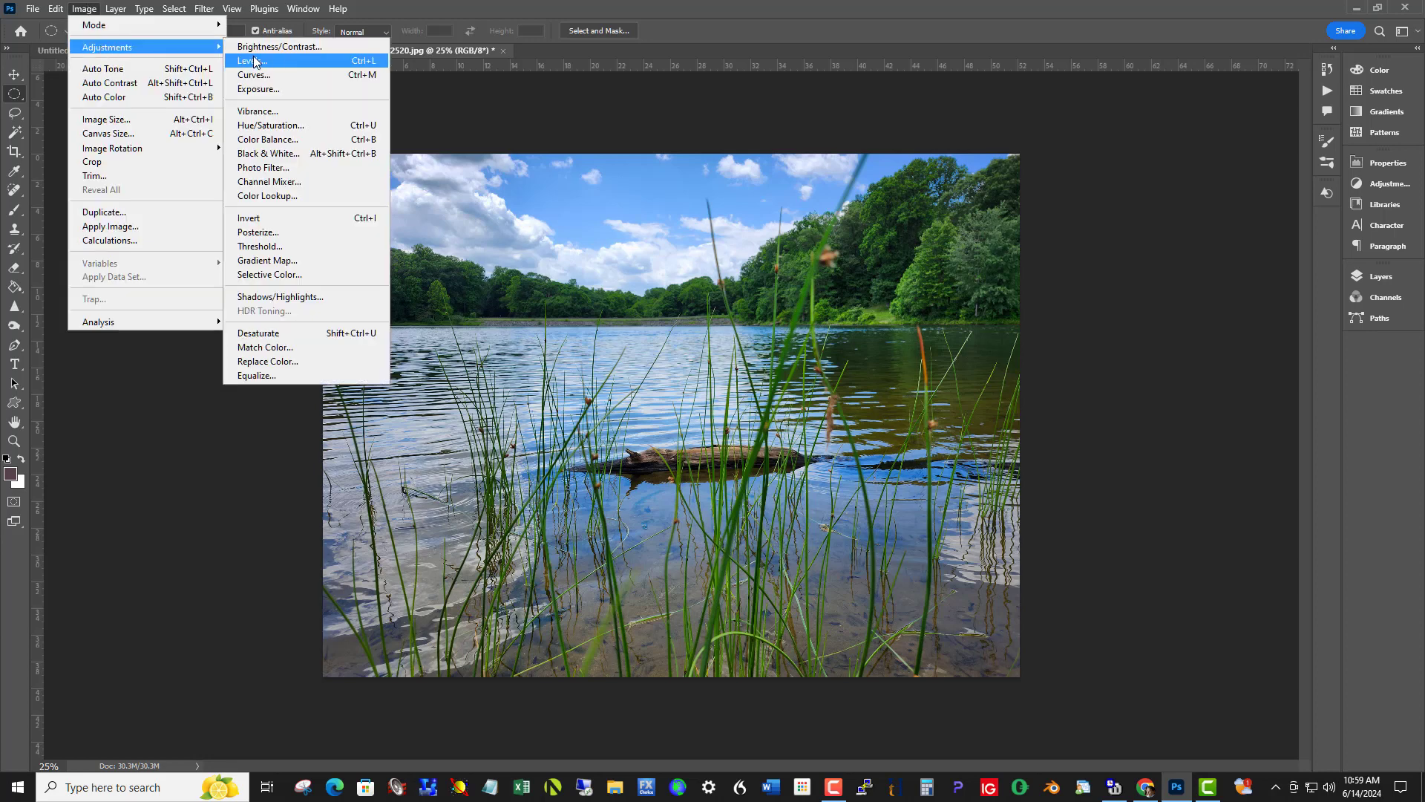
pyautogui.click(354, 62)
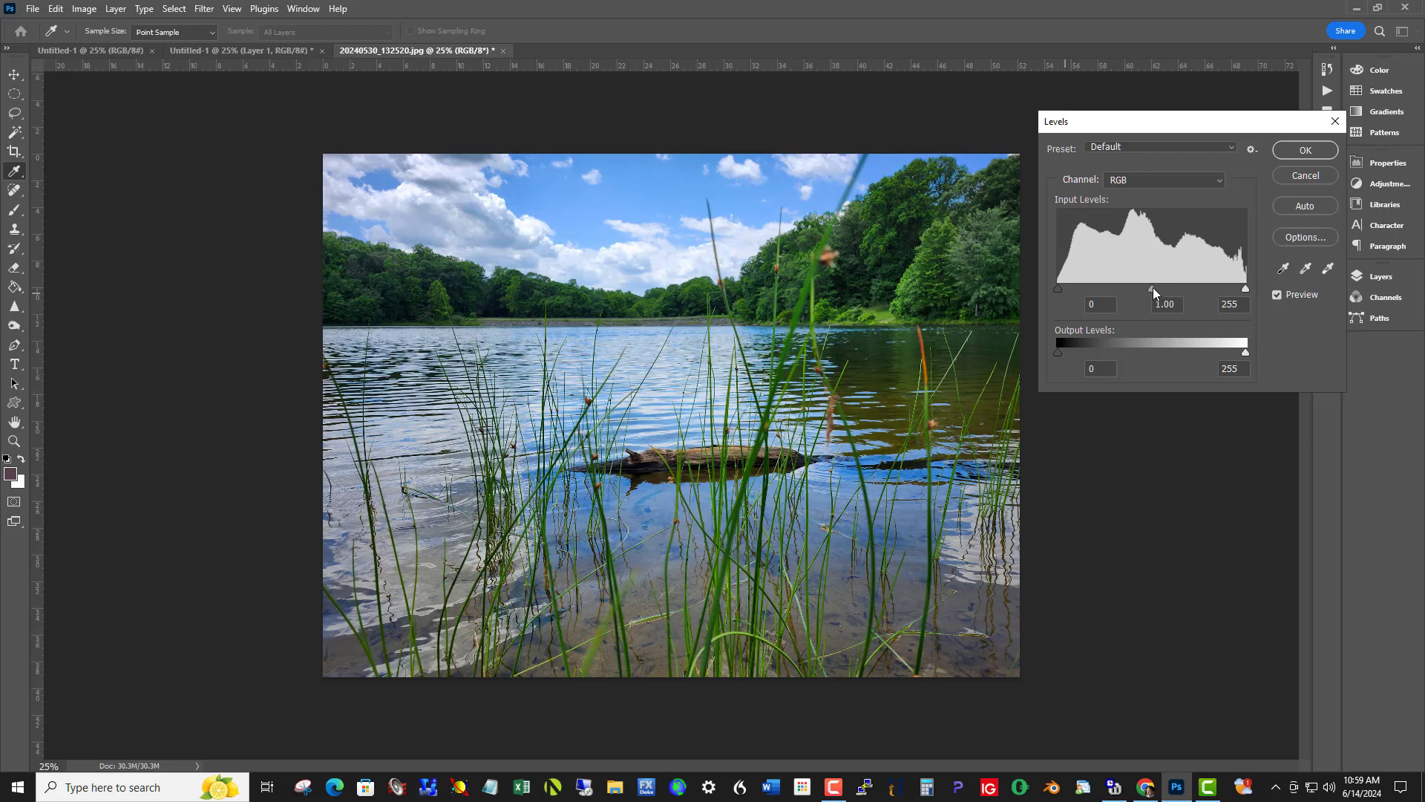
pyautogui.moveTo(1152, 289); pyautogui.dragTo(1141, 288)
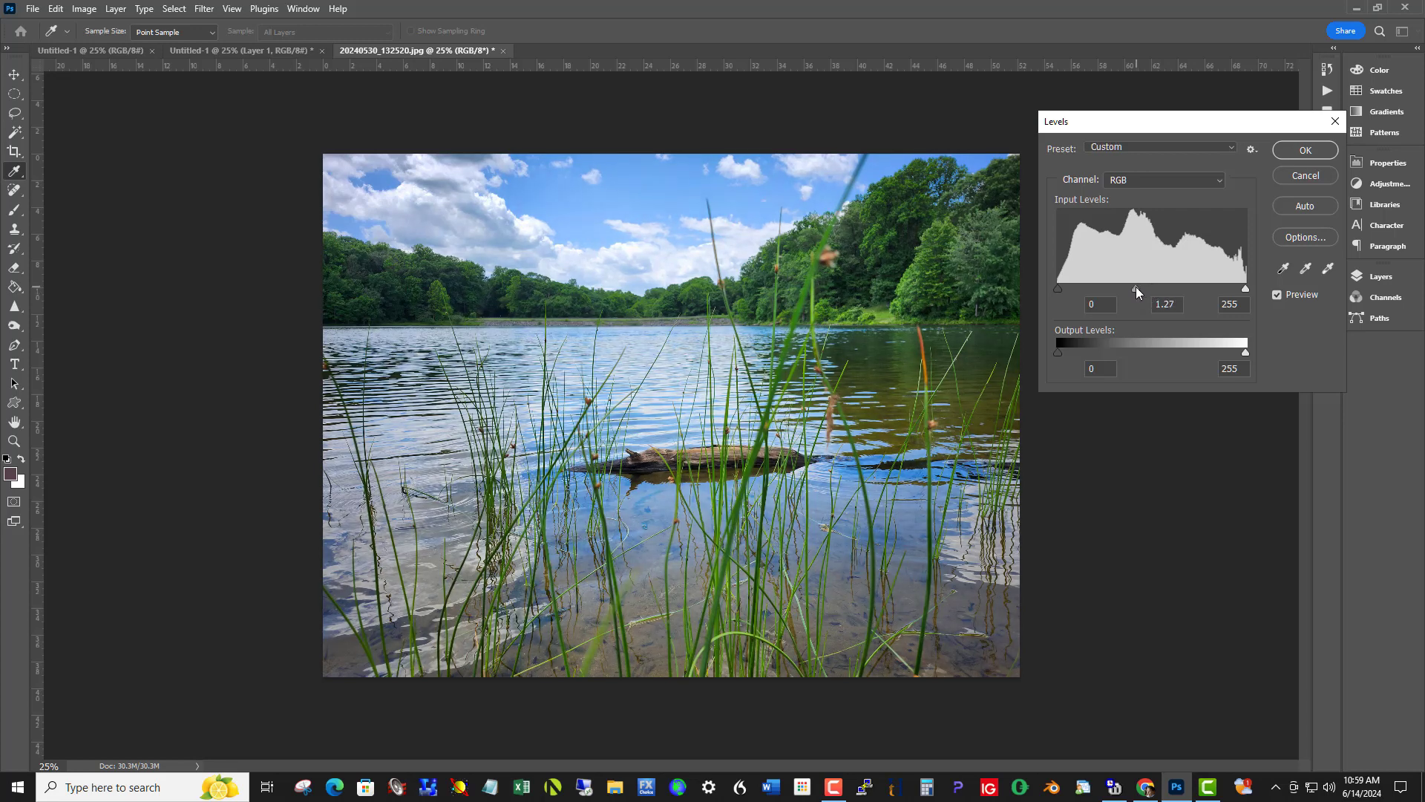
pyautogui.click(1135, 288)
pyautogui.click(1305, 150)
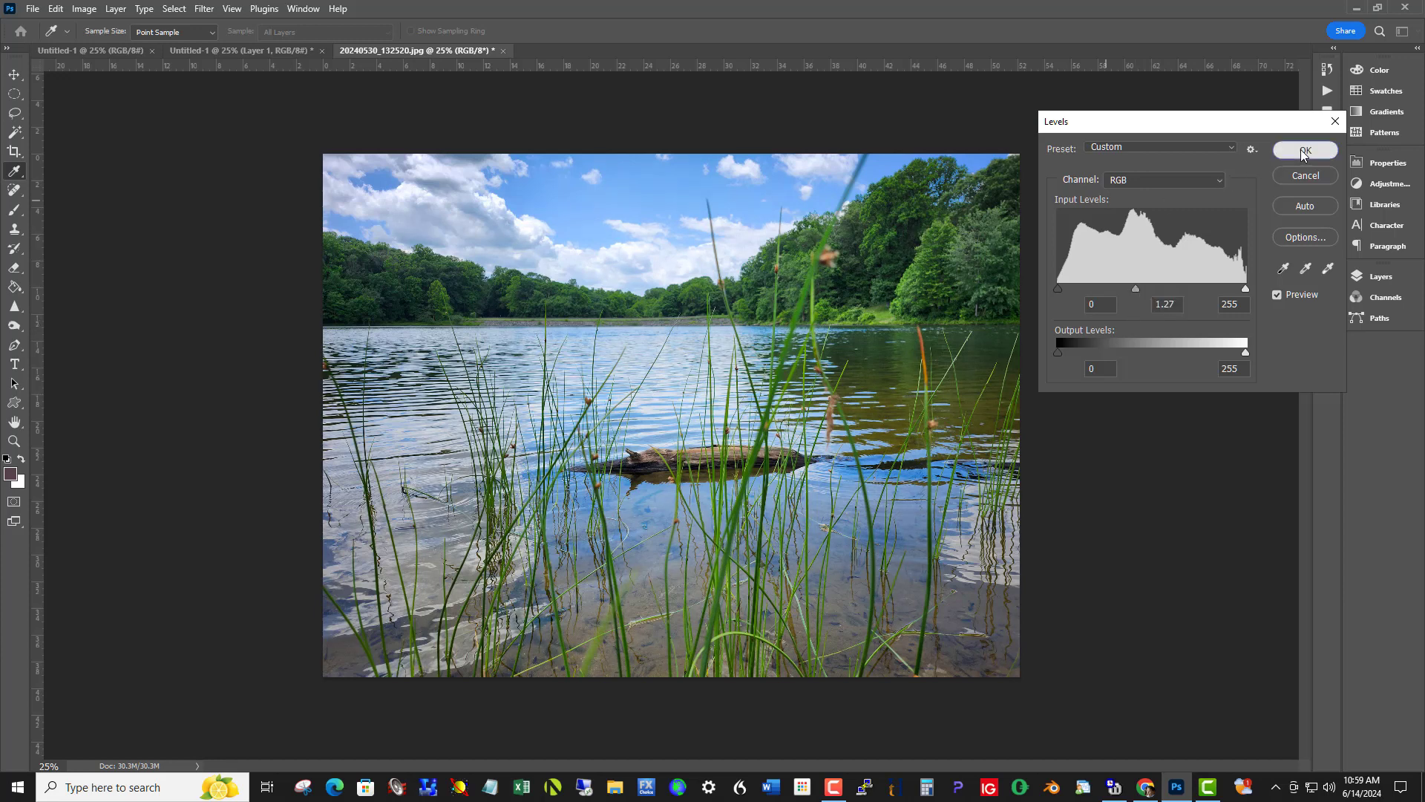
pyautogui.press('m')
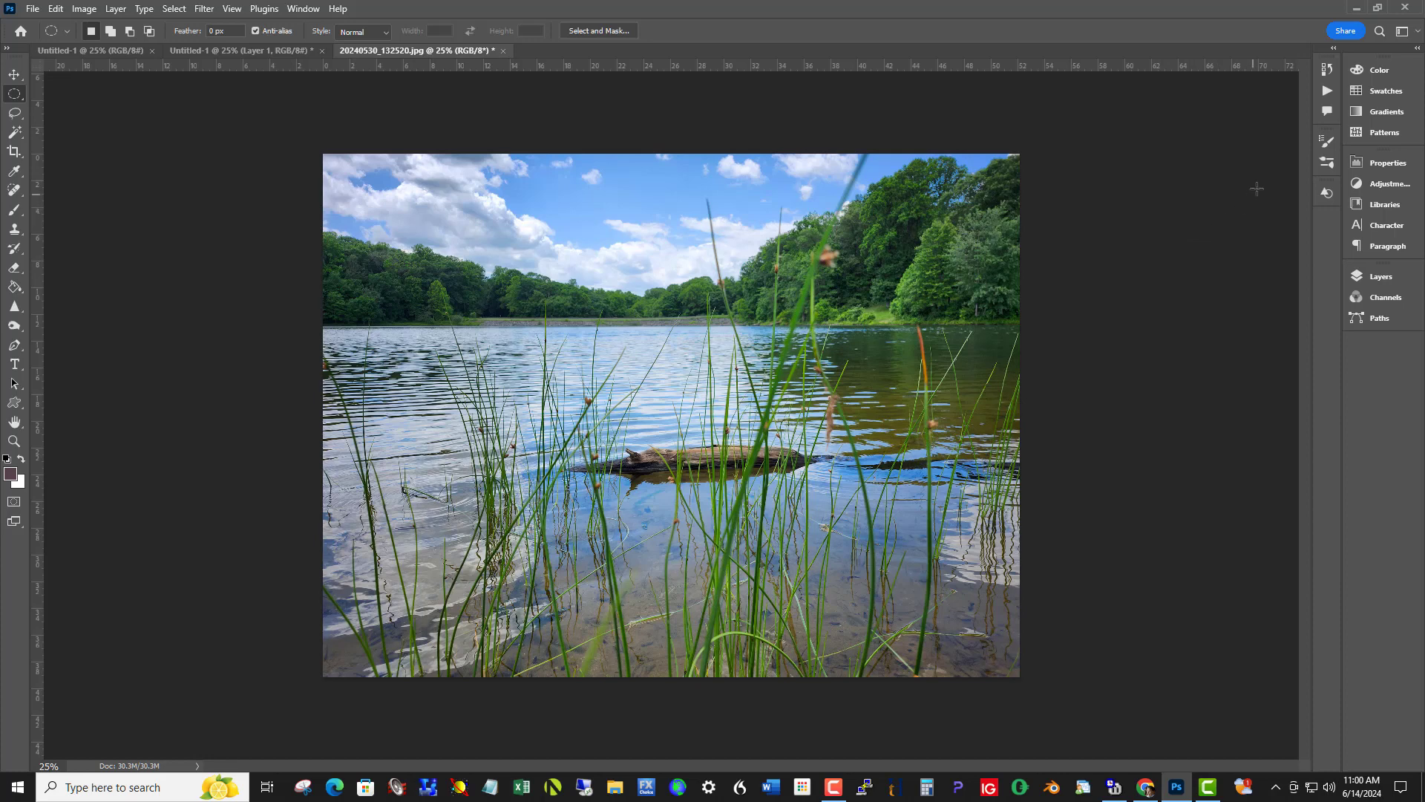
# - Compare the original photo with the edited version by alternating between the Open and Levels history states
pyautogui.click(1333, 72)
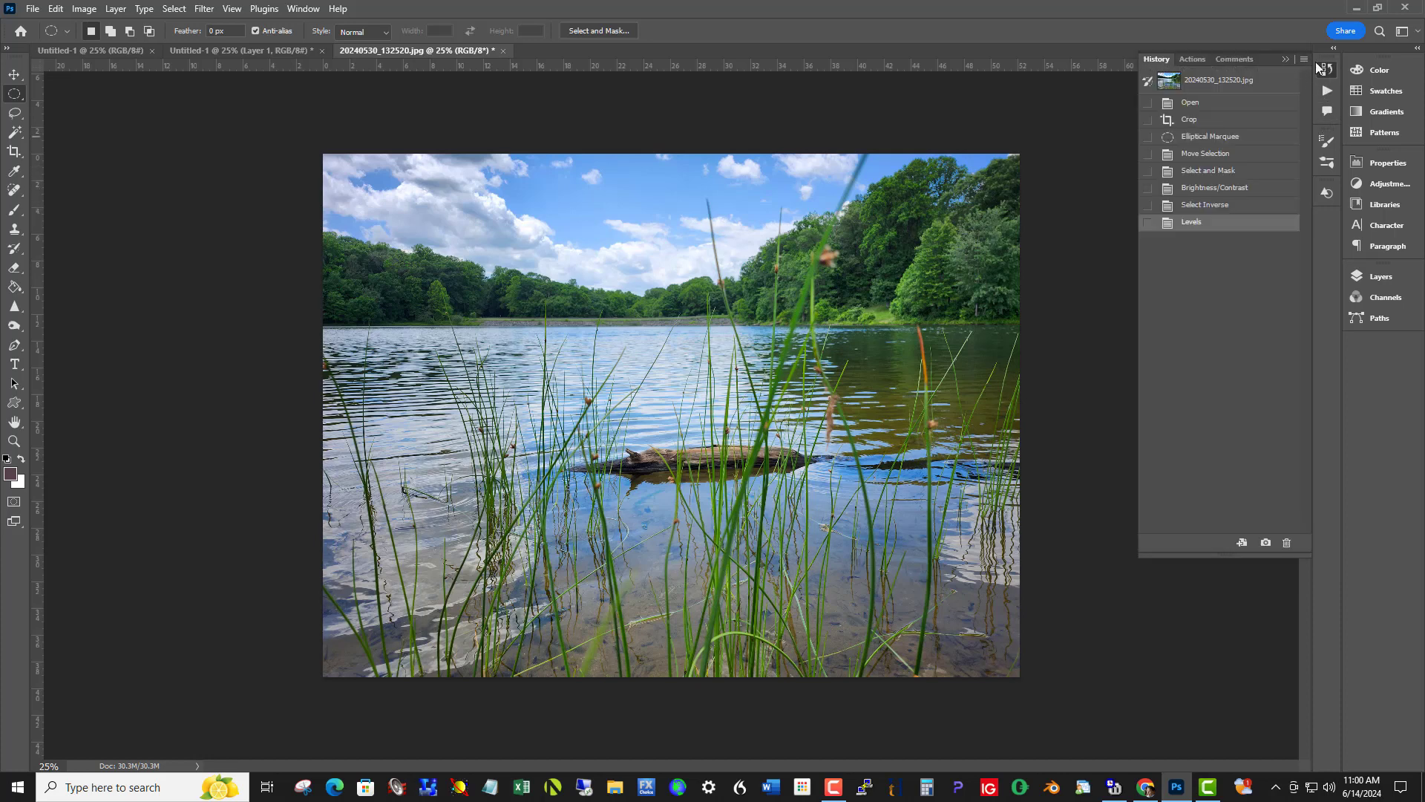
pyautogui.click(1268, 102)
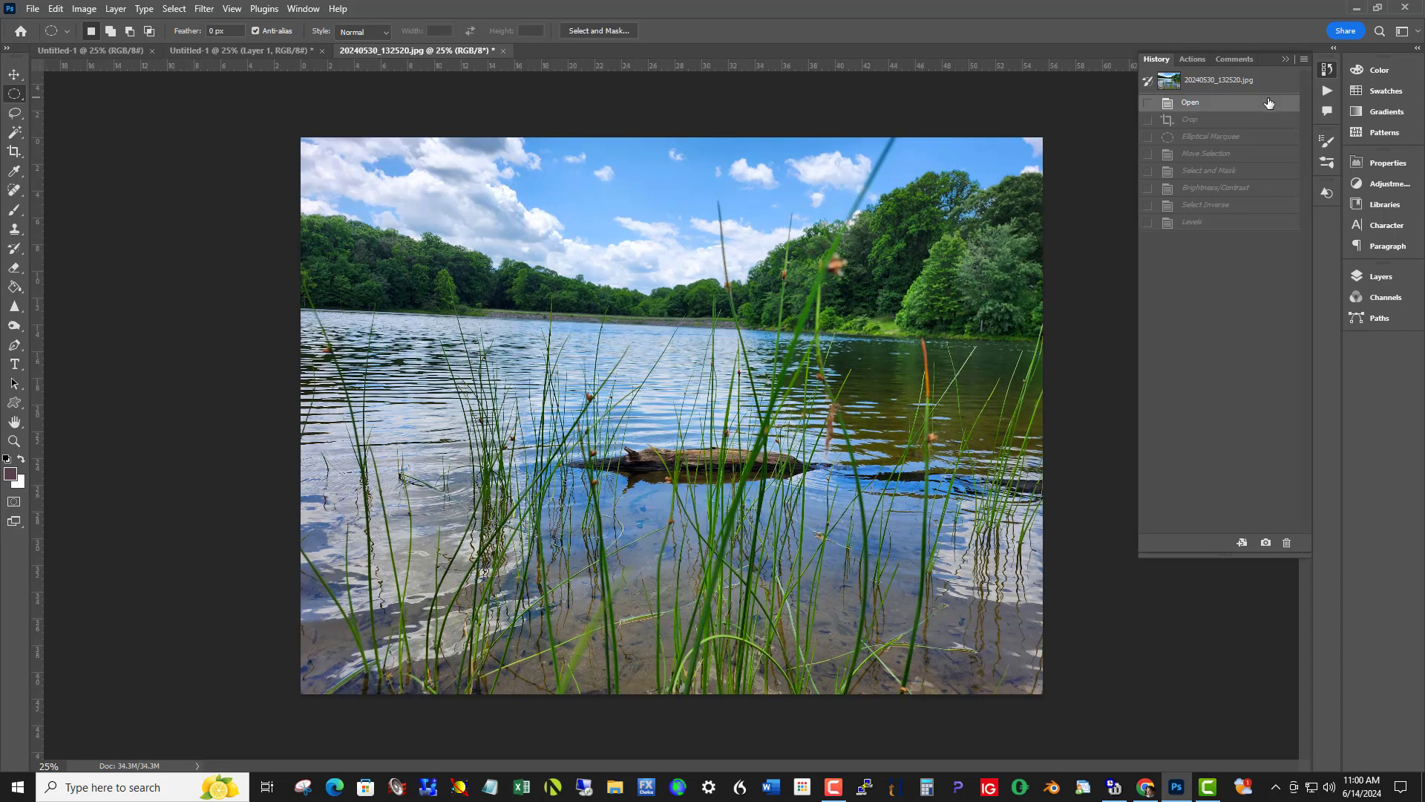
pyautogui.click(1214, 224)
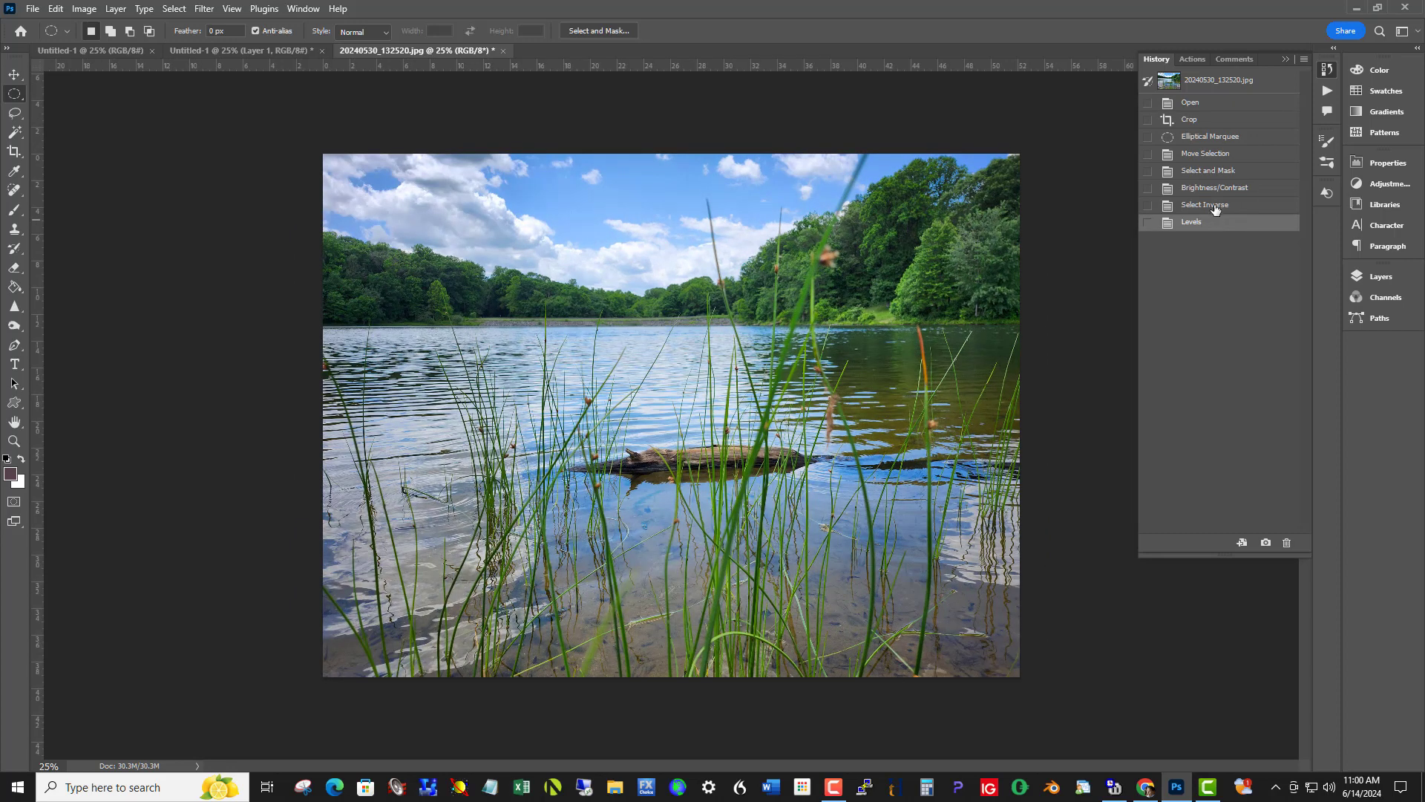
pyautogui.click(1229, 106)
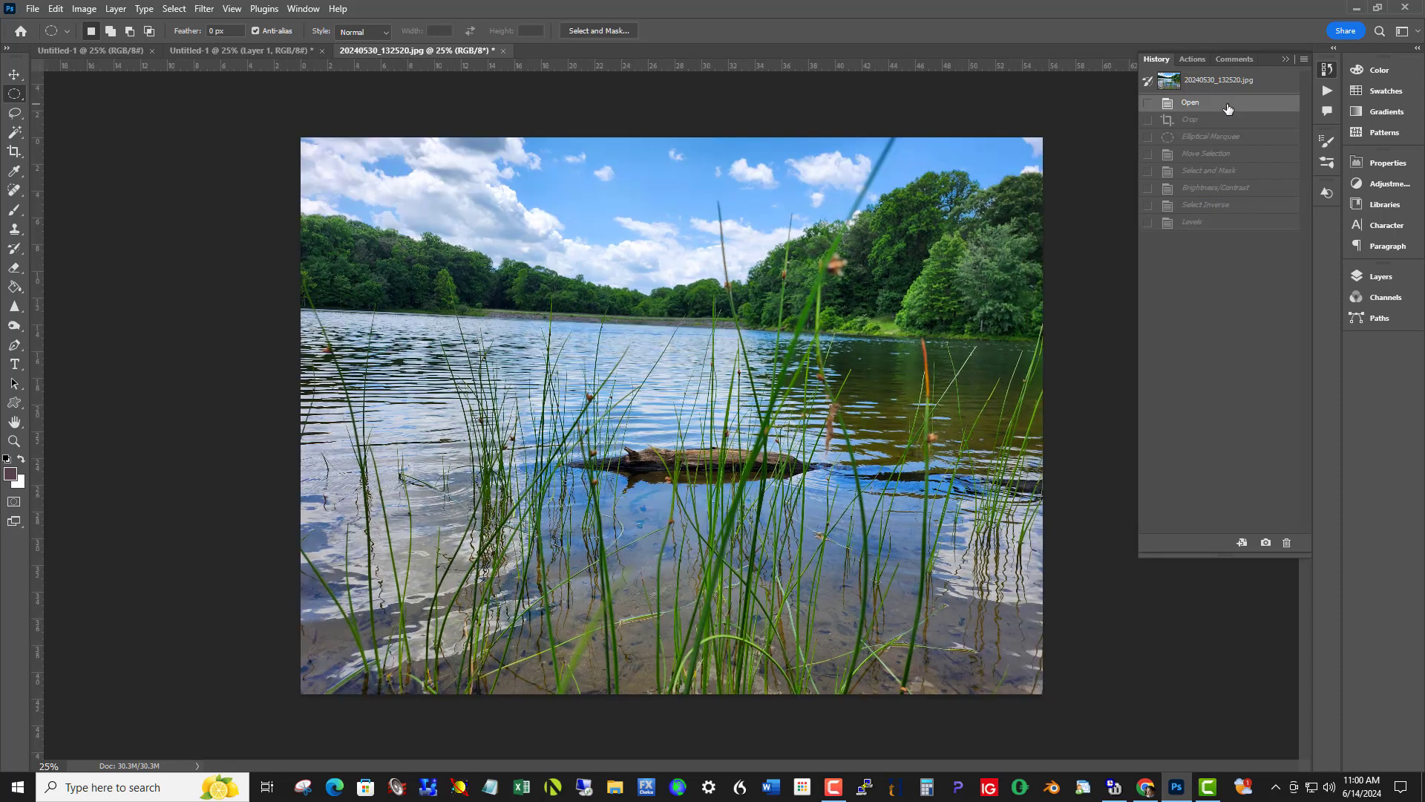
pyautogui.click(1236, 225)
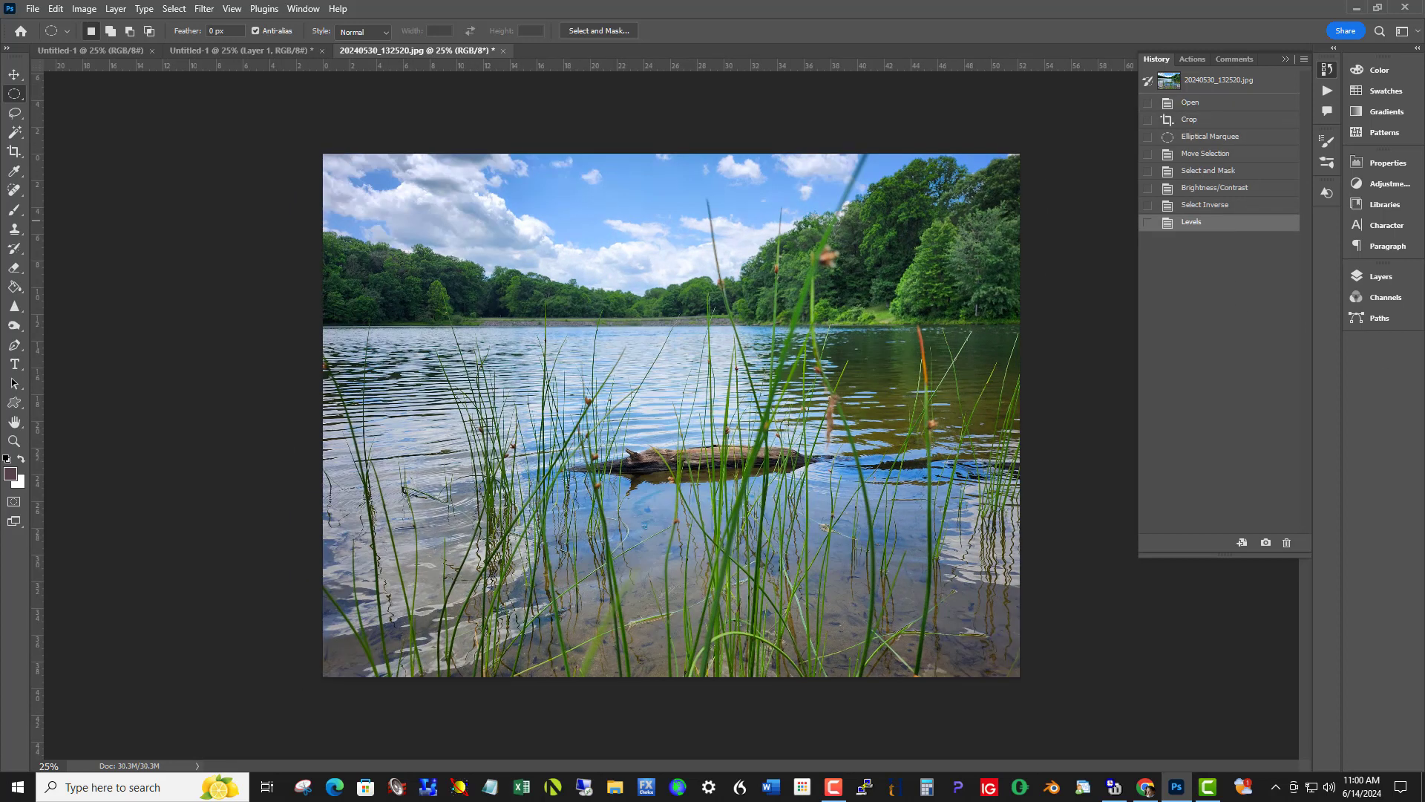